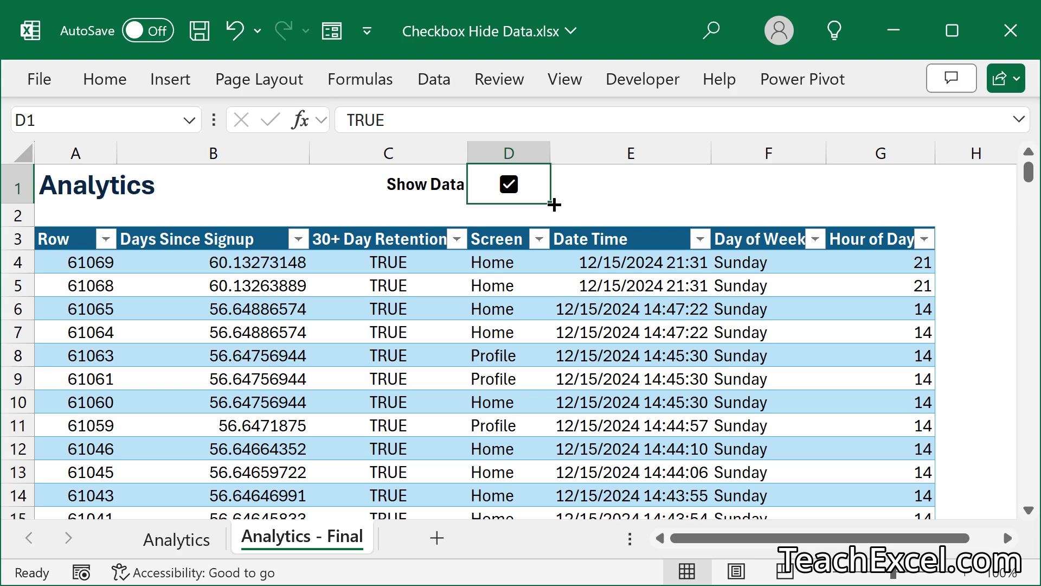
# - Toggle the D1 Show Data checkbox, then the C18 View Settings checkbox, off and on
pyautogui.click(509, 185)
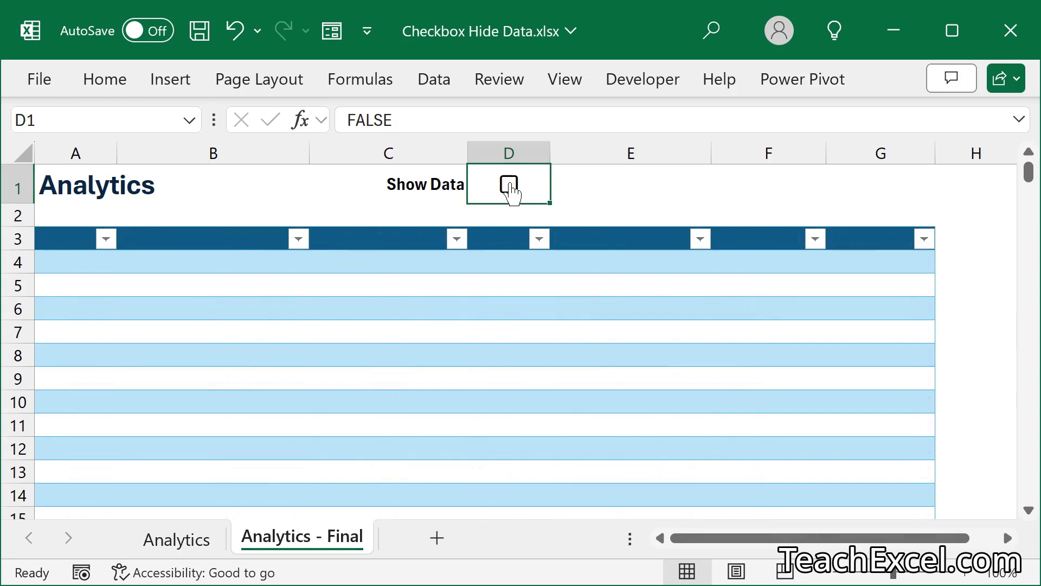
pyautogui.click(509, 185)
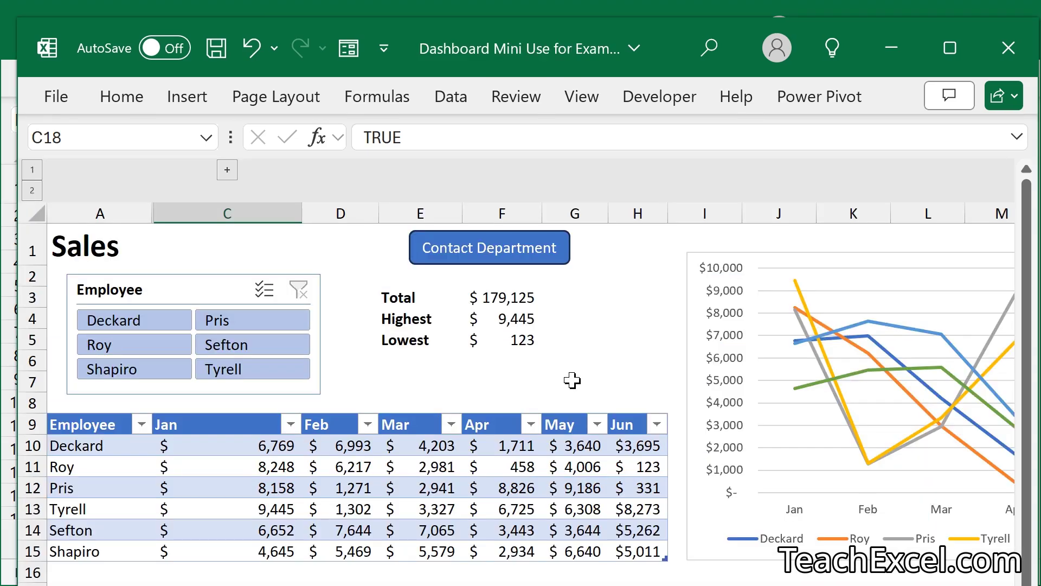
pyautogui.scroll(-5, 572, 381)
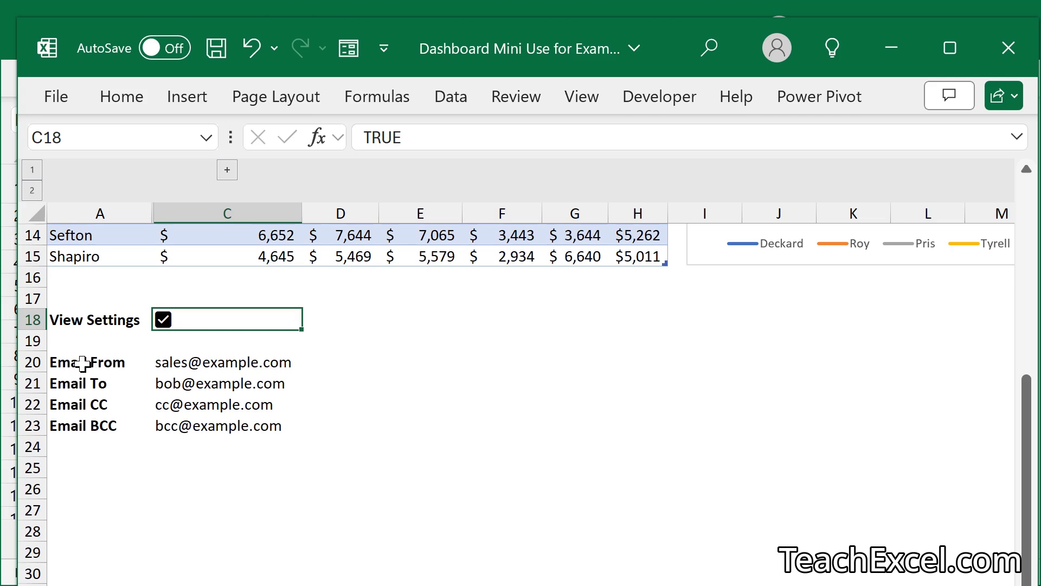
pyautogui.click(163, 324)
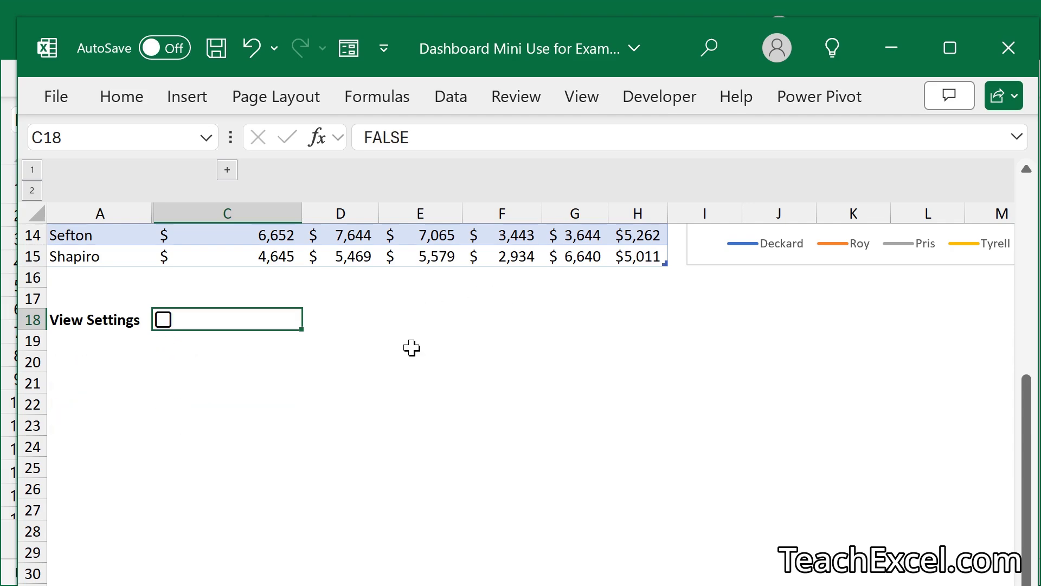
pyautogui.click(163, 323)
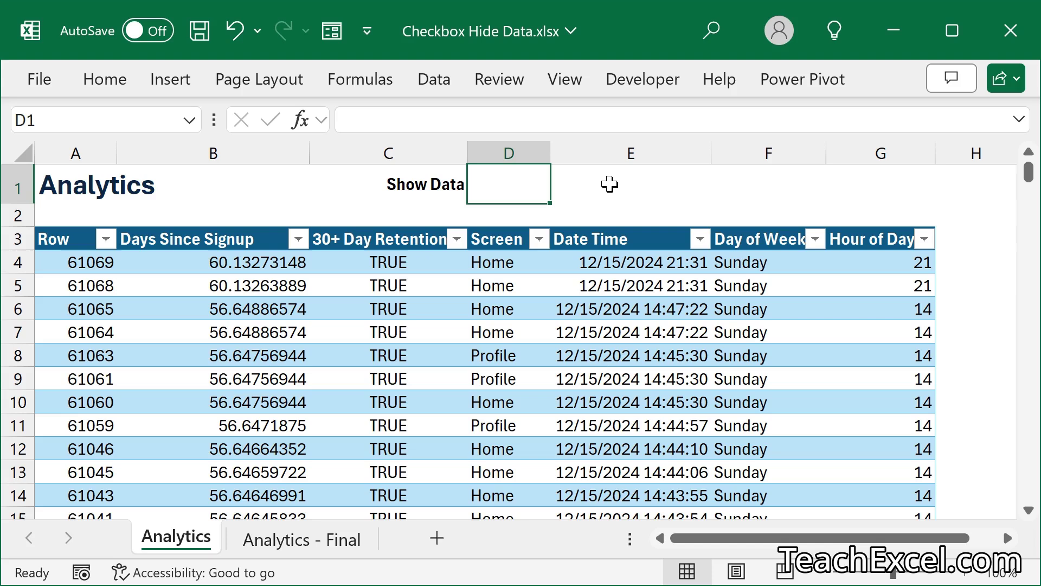
# - Insert a checkbox into cell D1 beside the Show Data label and tick it
pyautogui.click(417, 188)
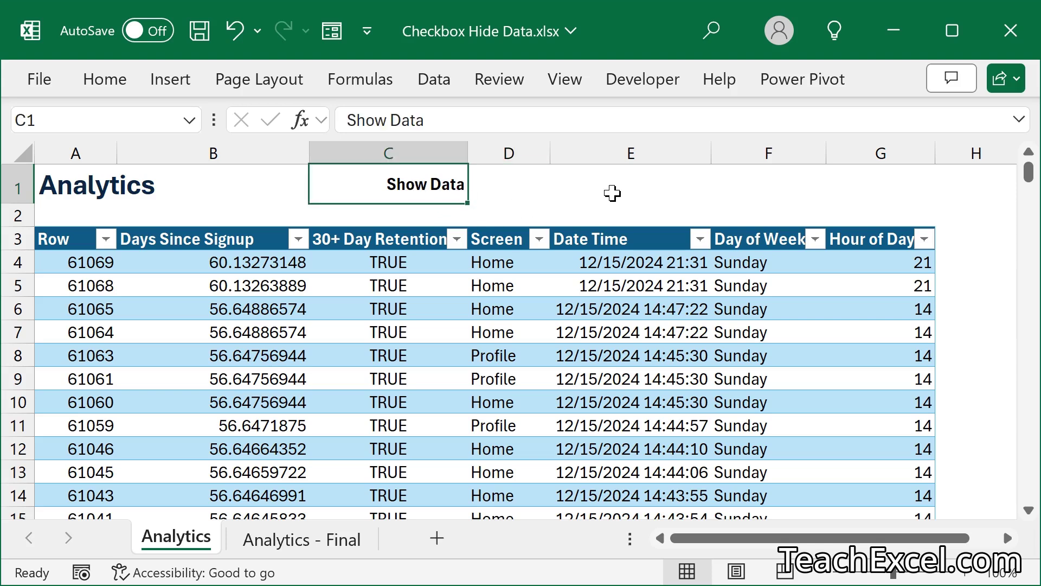
pyautogui.click(505, 188)
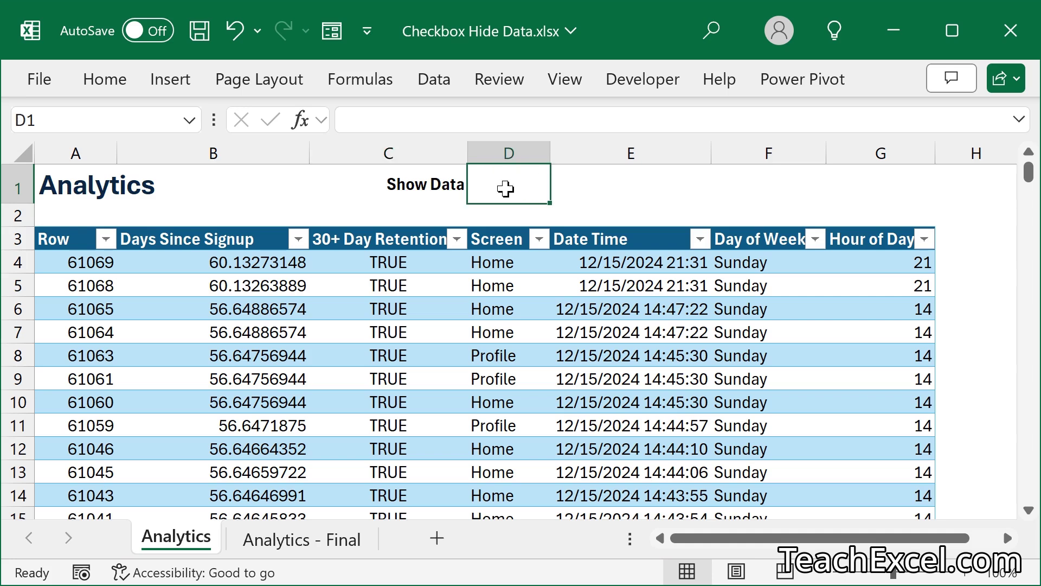
pyautogui.click(170, 79)
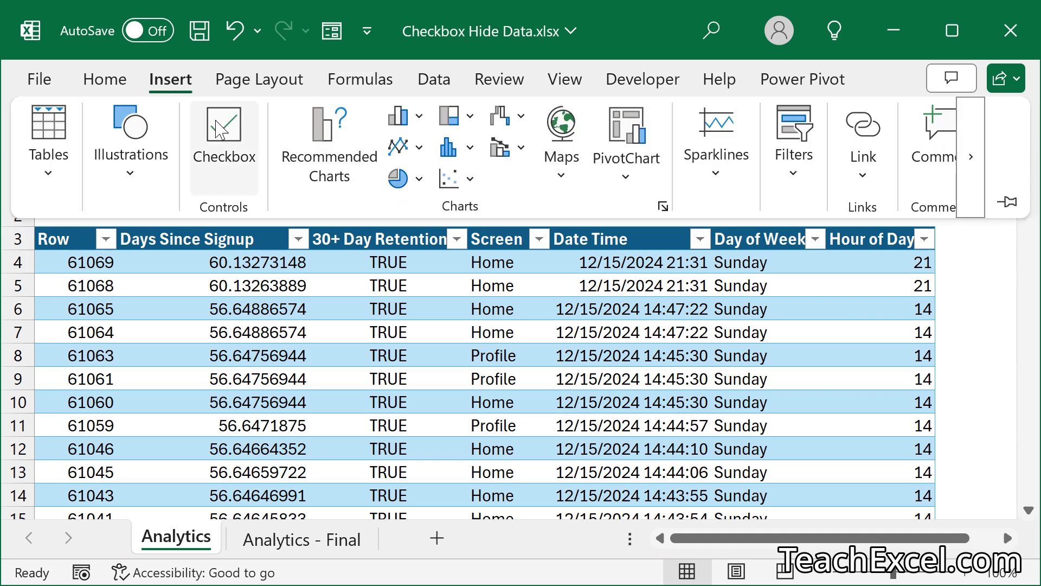
pyautogui.click(223, 131)
pyautogui.click(233, 178)
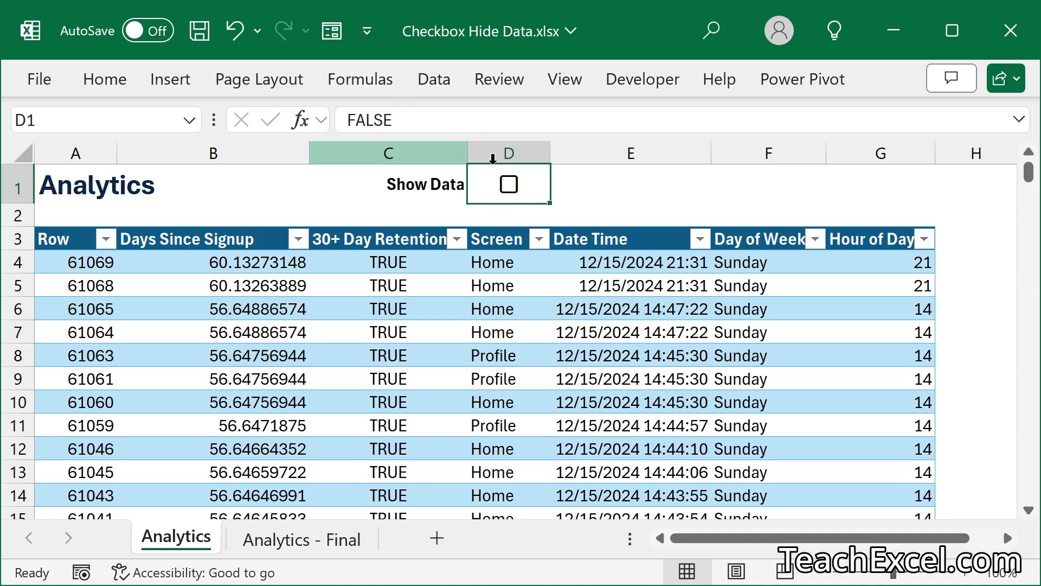
pyautogui.click(510, 187)
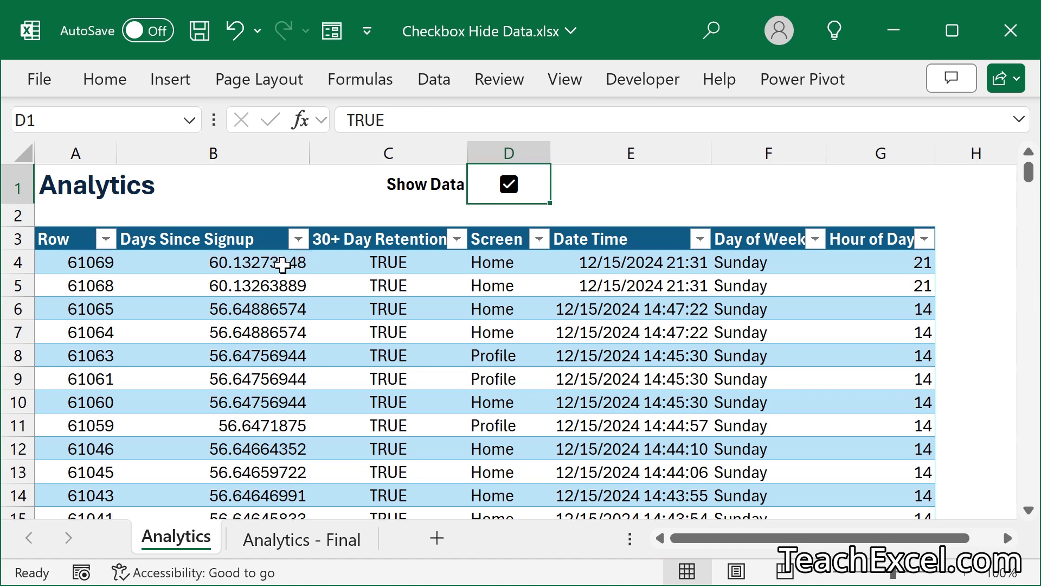
# - Select the whole data table A3:G353 starting from the Row header in A3
pyautogui.click(68, 237)
pyautogui.hotkey('ctrl', 'shift', 'Right')
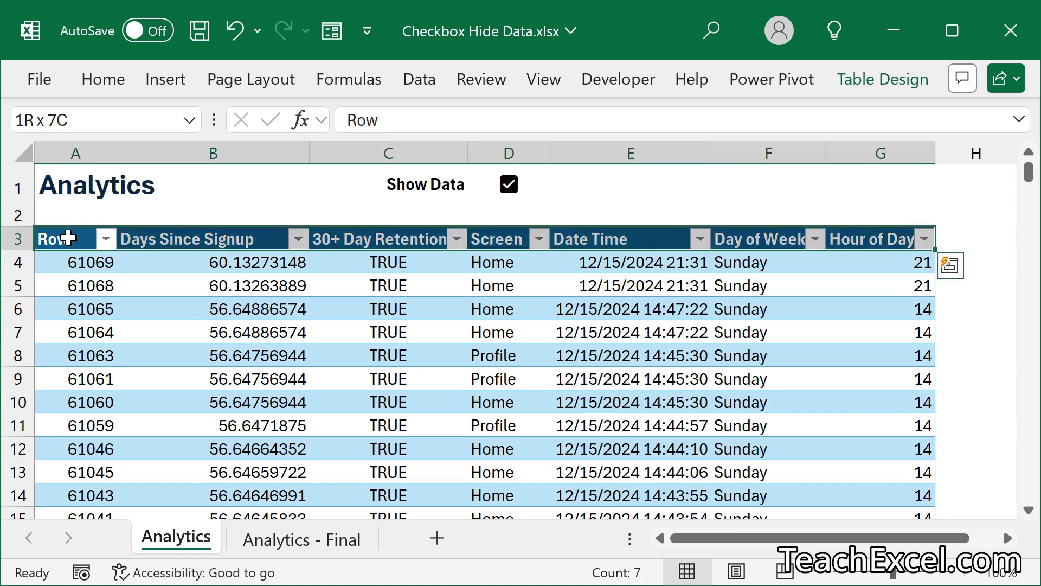
pyautogui.hotkey('ctrl', 'shift', 'Down')
pyautogui.hotkey('ctrl', 'BackSpace')
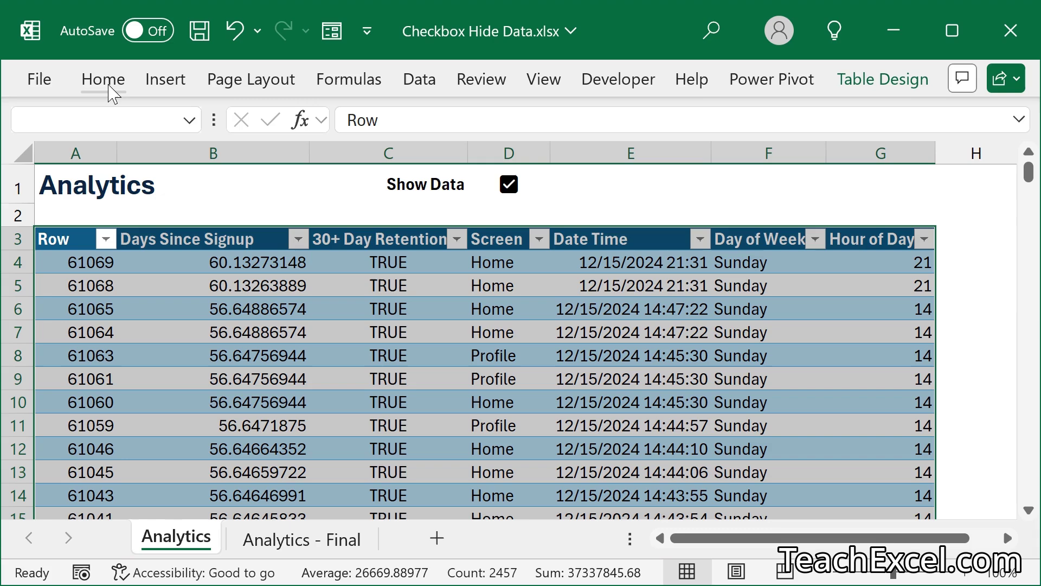
# - Start a formula-based conditional formatting rule with the formula =NOT($D$1)
pyautogui.click(106, 82)
pyautogui.click(533, 123)
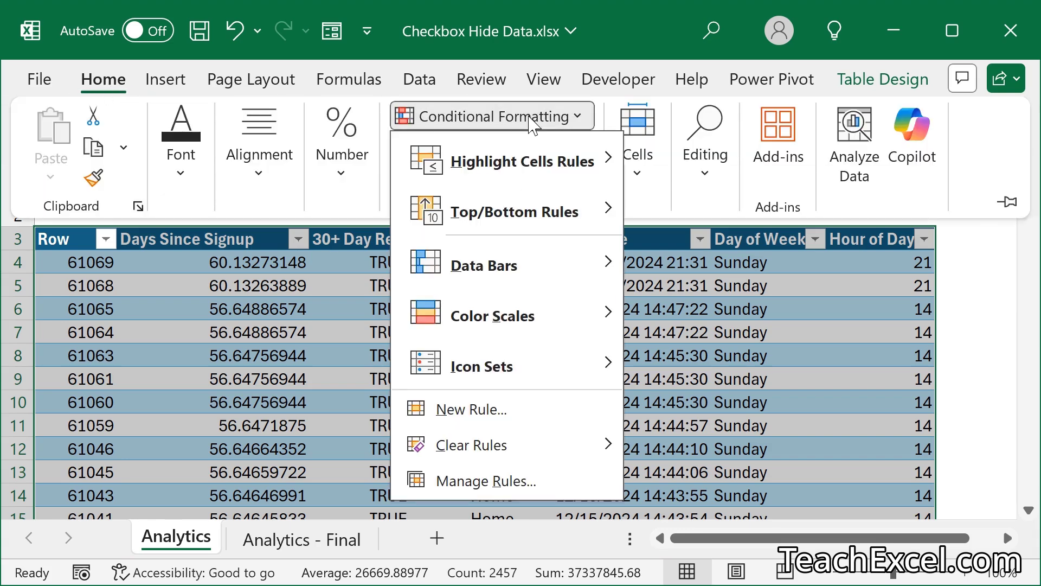
pyautogui.click(493, 410)
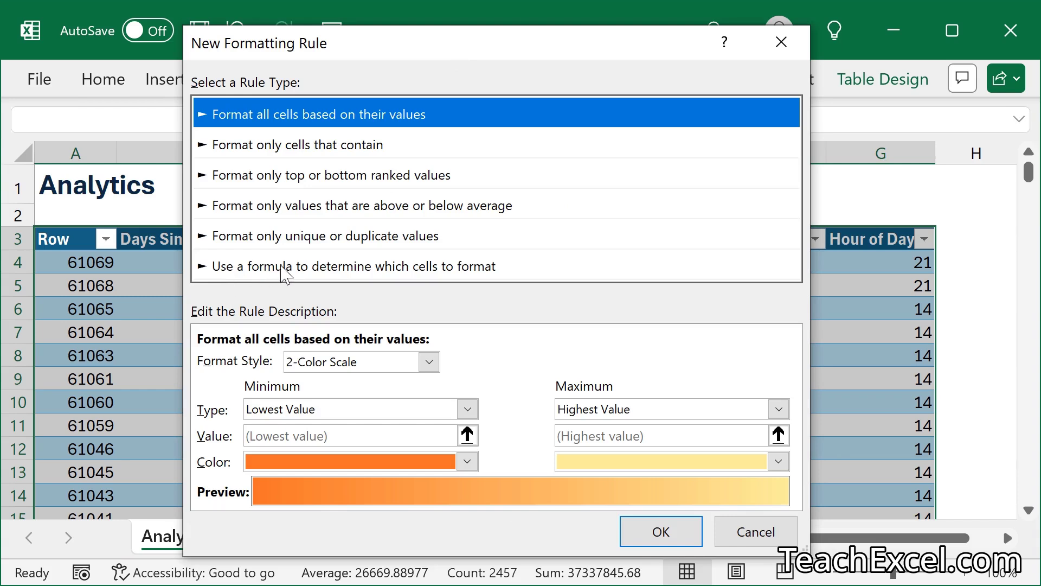
pyautogui.click(283, 271)
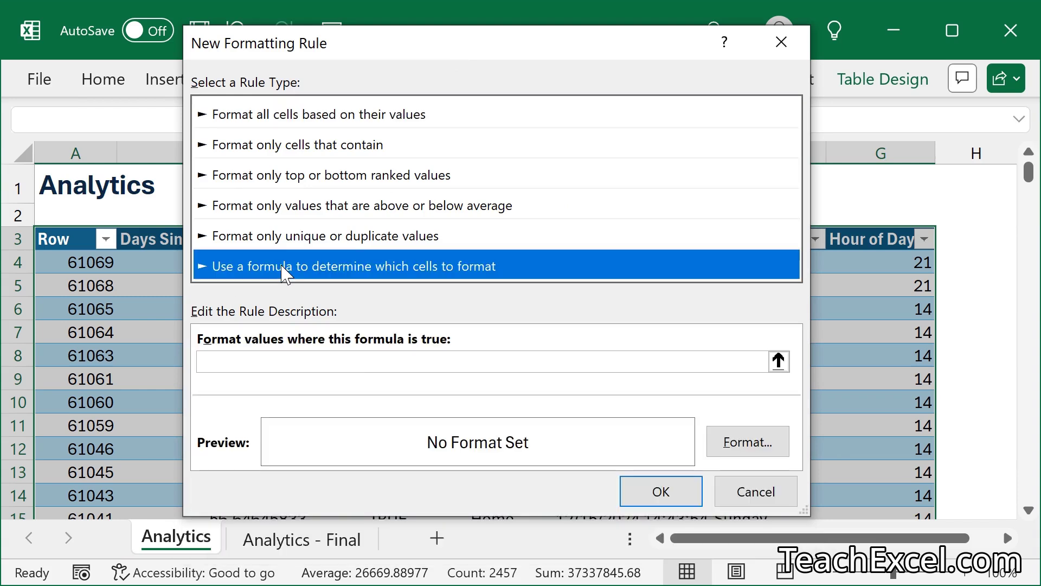
pyautogui.click(237, 358)
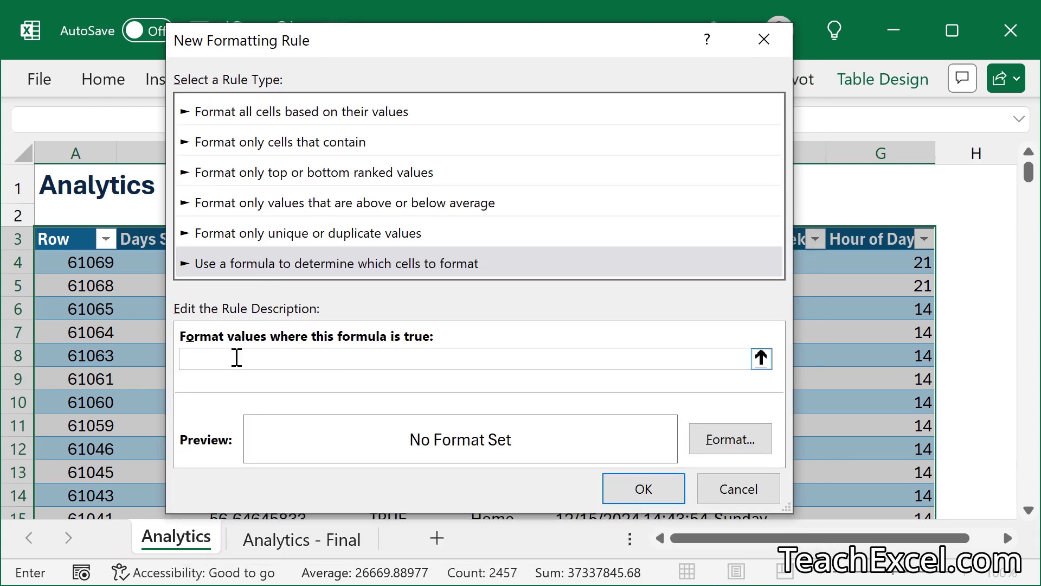
pyautogui.write('=NOT(')
pyautogui.write('$D$!')
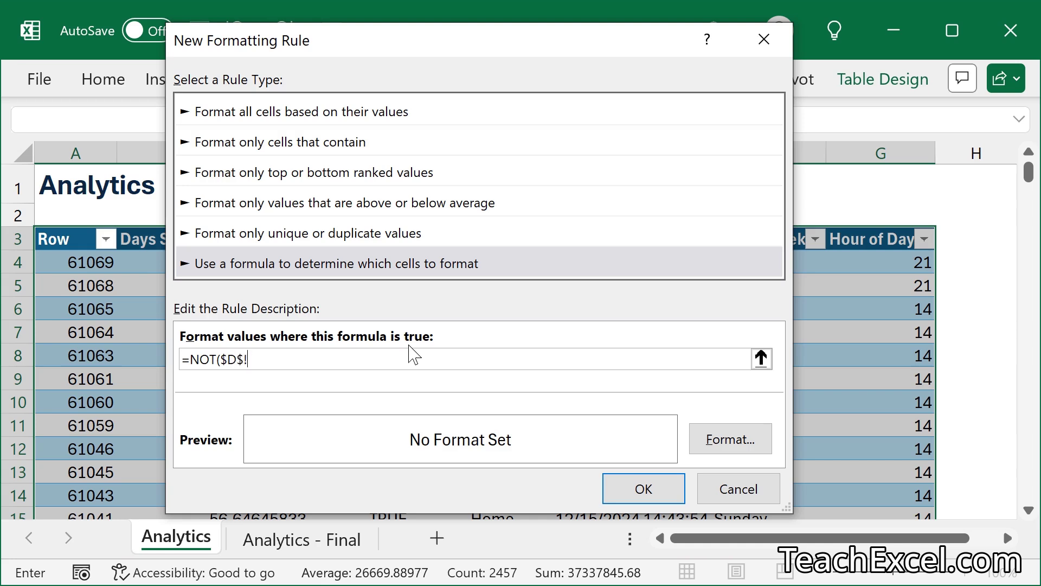
pyautogui.press('BackSpace')
pyautogui.write('1)')
# - Give the rule a ;;; custom number format and save it
pyautogui.click(721, 440)
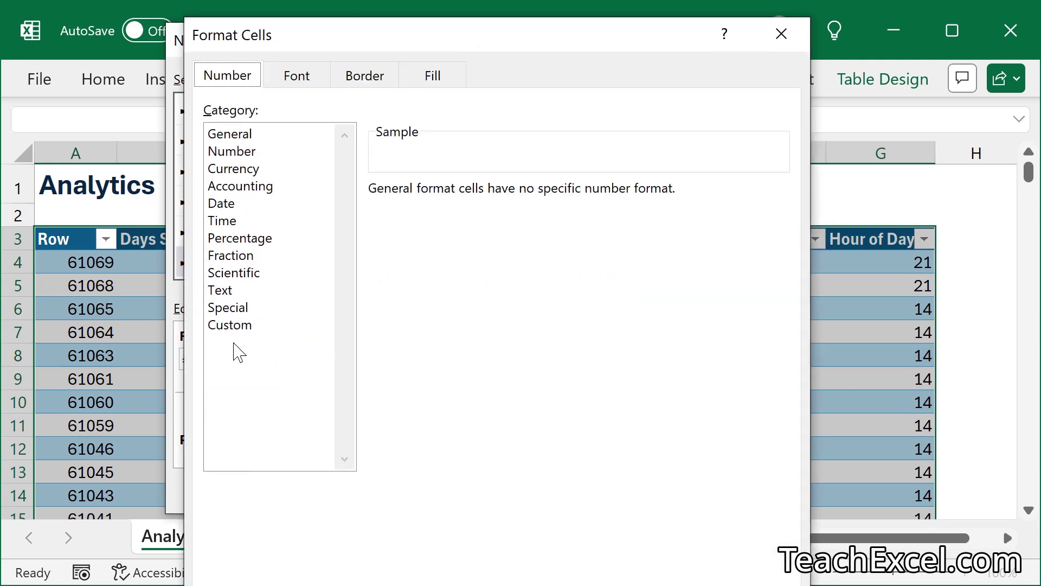
pyautogui.click(228, 326)
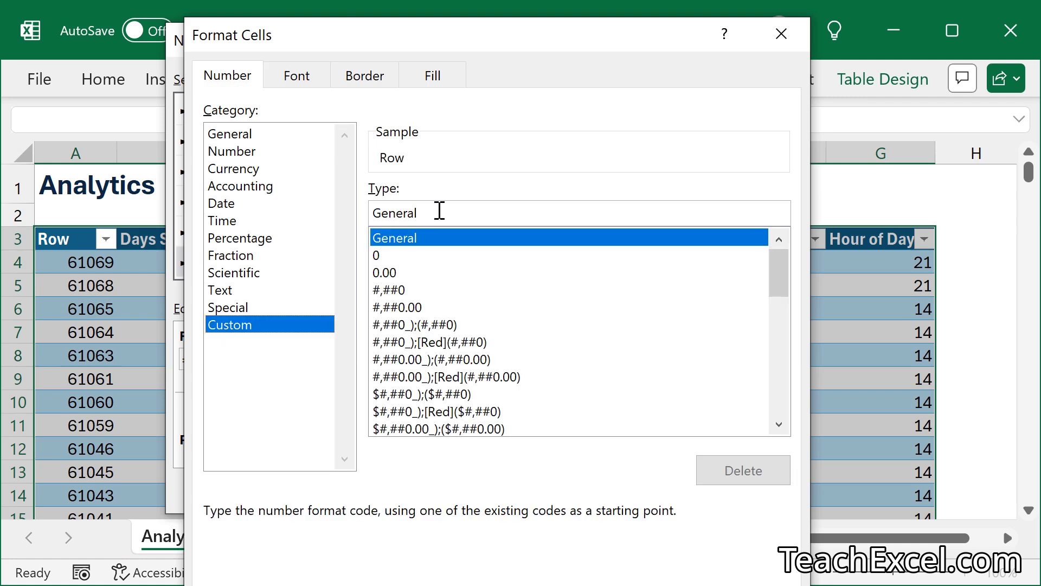
pyautogui.moveTo(439, 212); pyautogui.dragTo(372, 212)
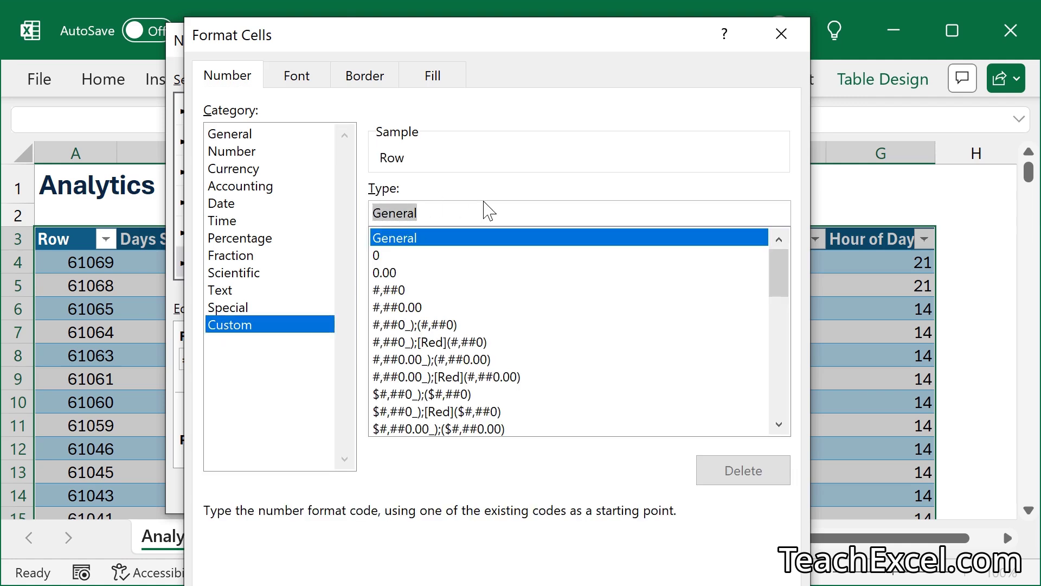
pyautogui.write(';;;')
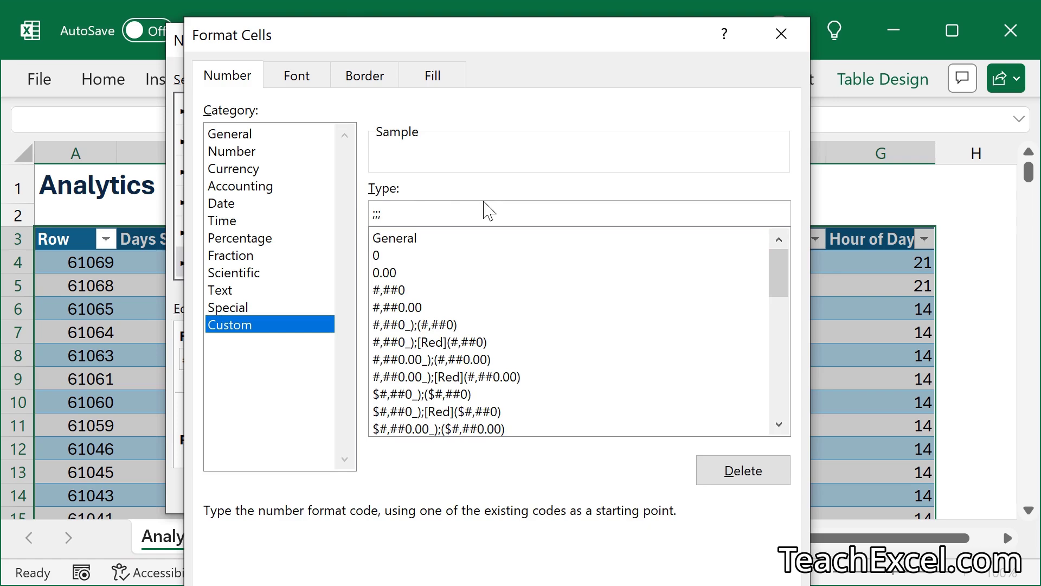
pyautogui.press('Return')
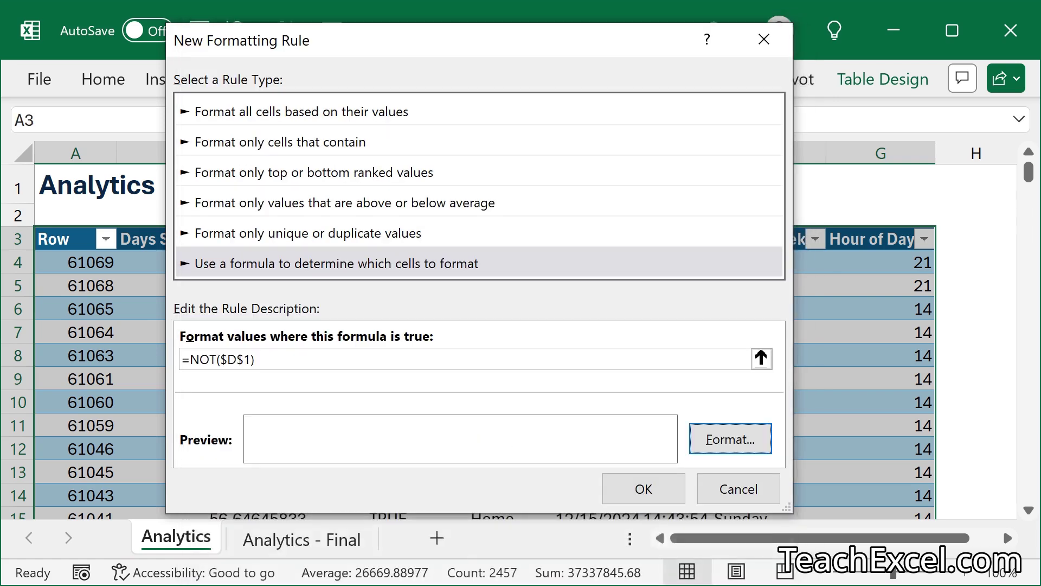
pyautogui.click(640, 485)
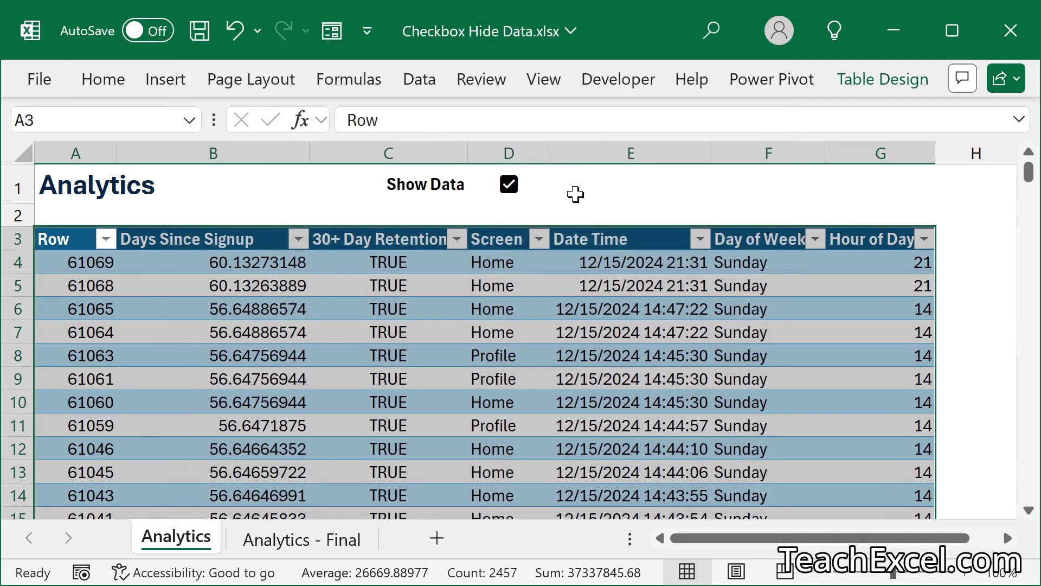
# - Untick, tick and untick Show Data in D1 to test hiding the table
pyautogui.click(574, 190)
pyautogui.click(509, 185)
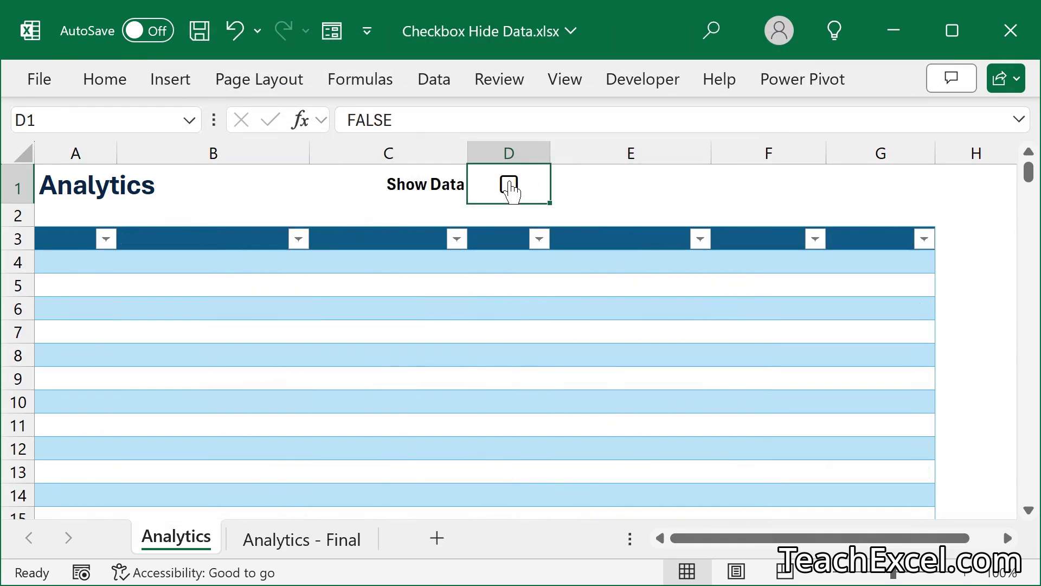
pyautogui.click(510, 185)
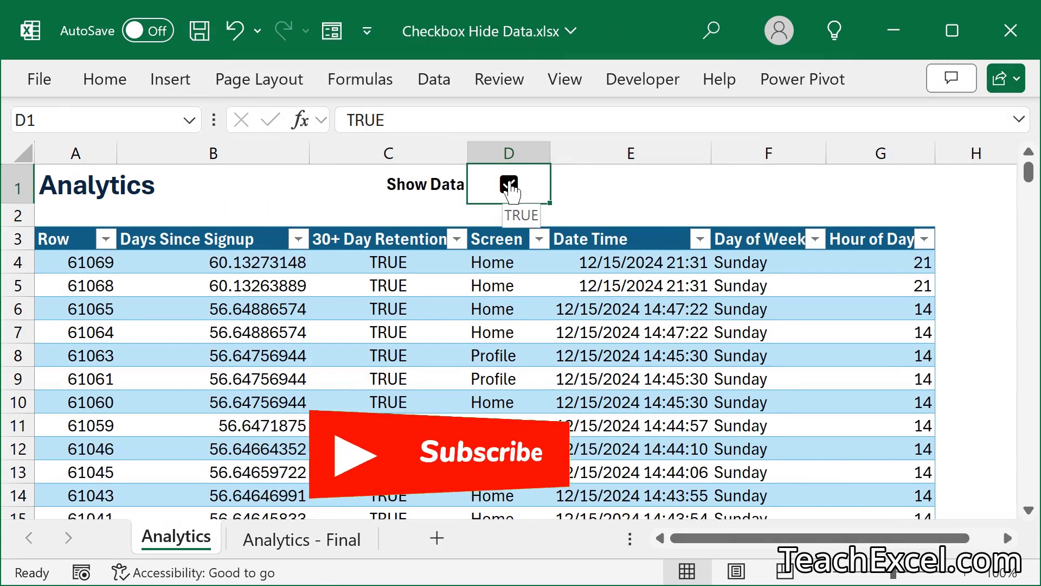
pyautogui.click(510, 184)
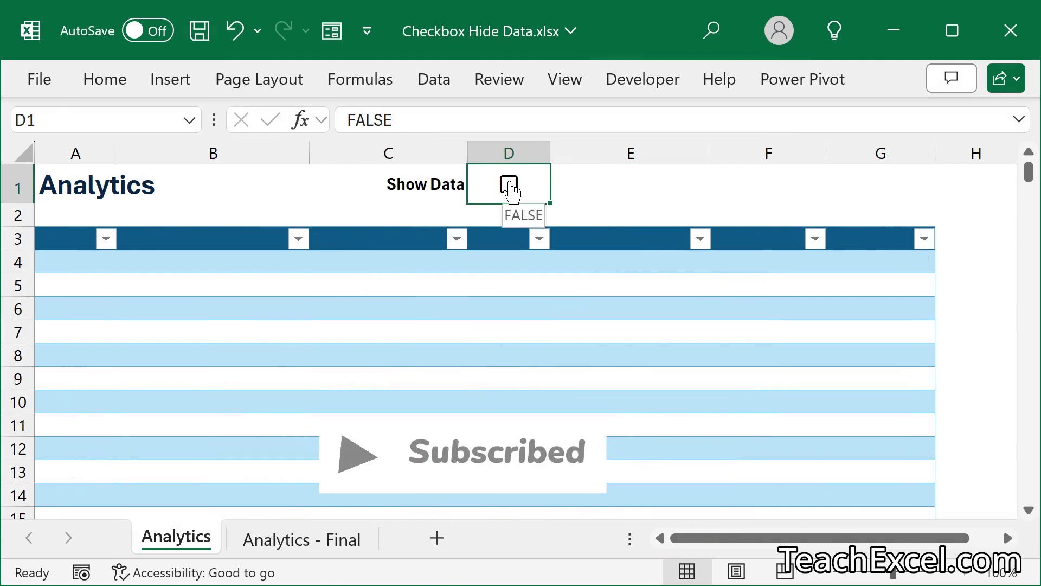
# - Protect the Analytics sheet with a confirmed password, then check the D1 checkbox is locked
pyautogui.click(501, 80)
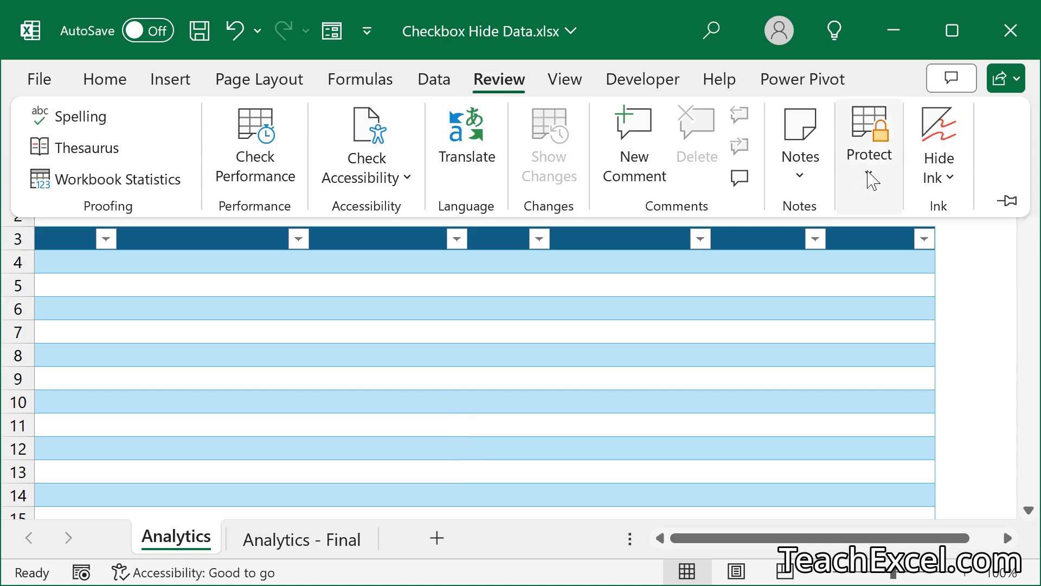
pyautogui.click(873, 133)
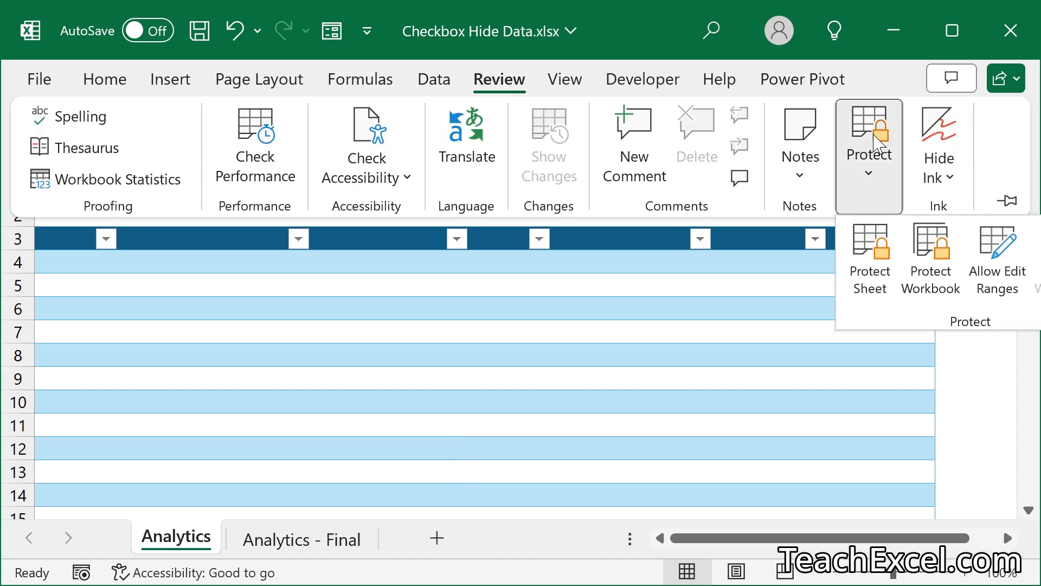
pyautogui.click(877, 260)
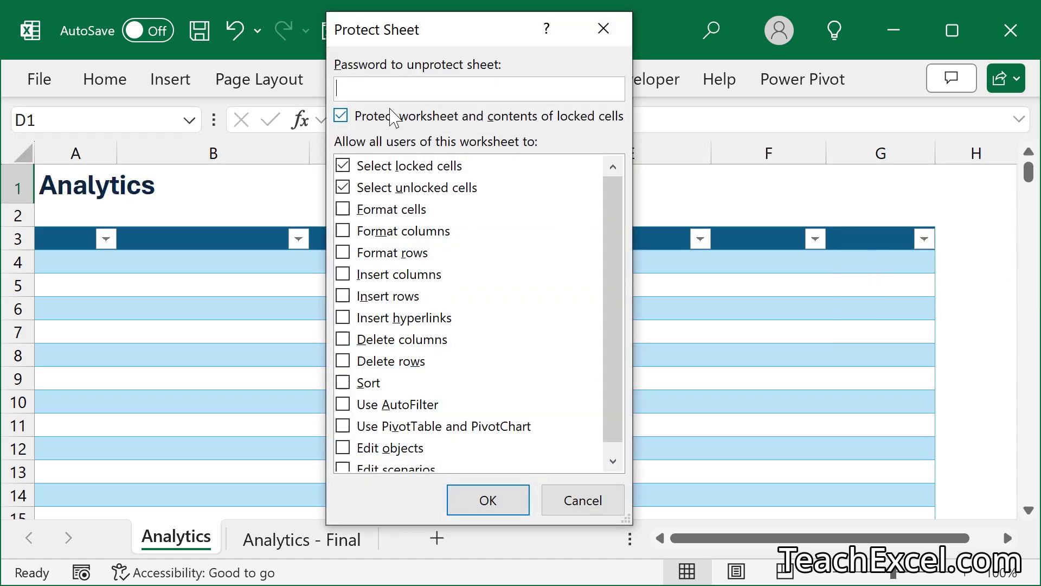
pyautogui.write('123456')
pyautogui.click(471, 507)
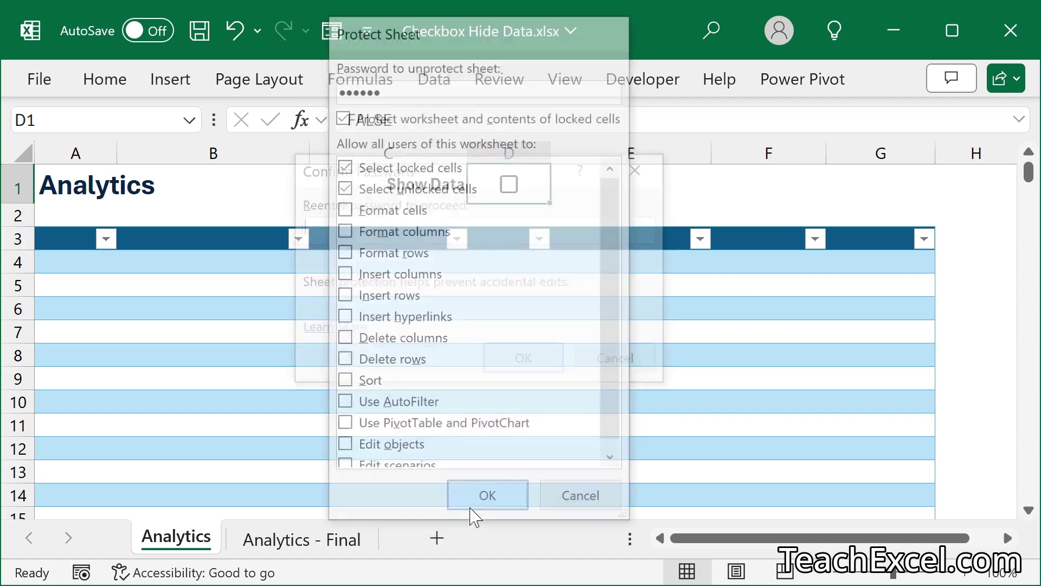
pyautogui.write('12')
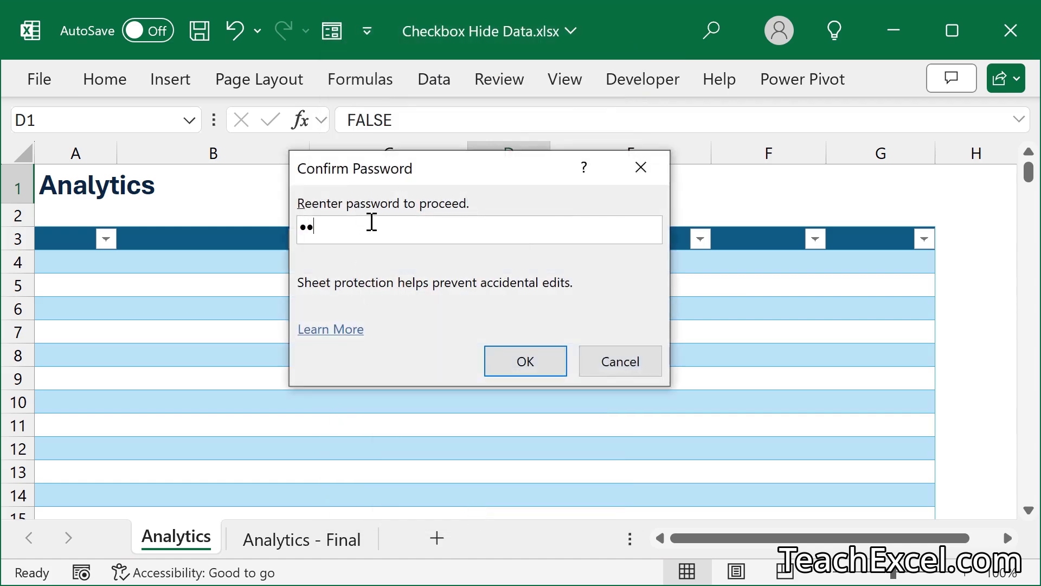
pyautogui.write('3456')
pyautogui.click(534, 370)
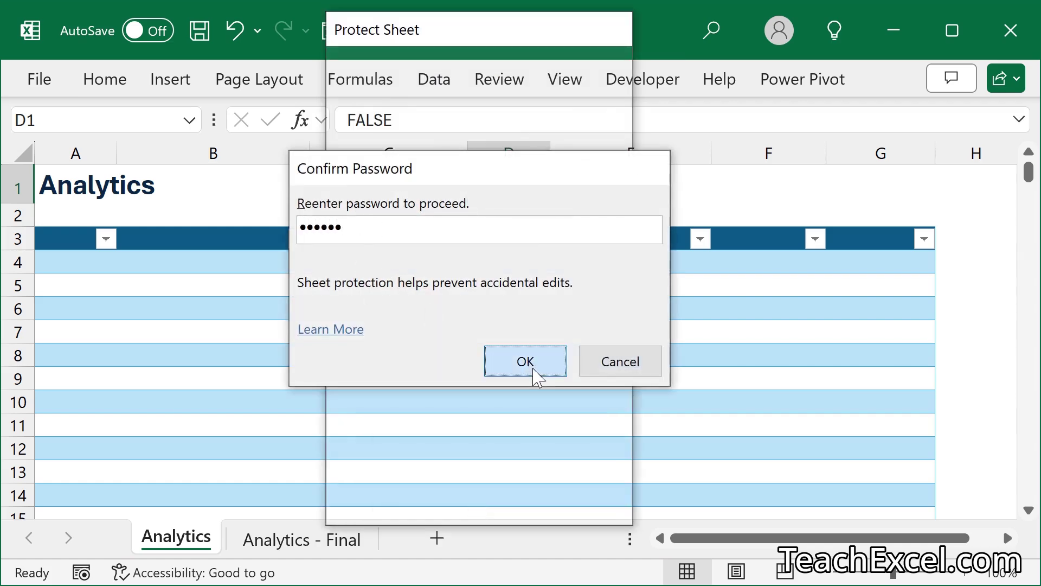
pyautogui.click(616, 190)
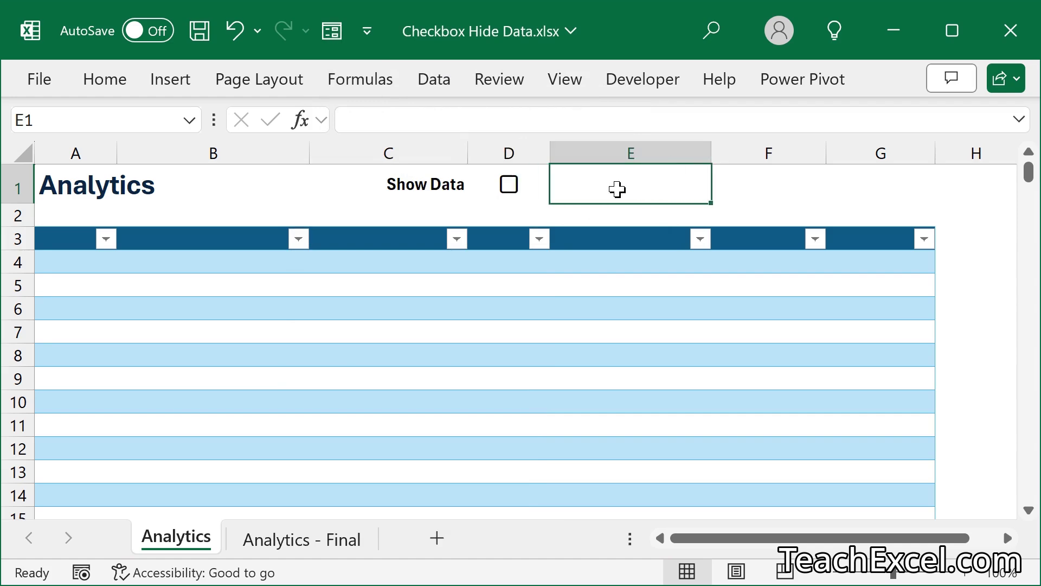
pyautogui.click(506, 187)
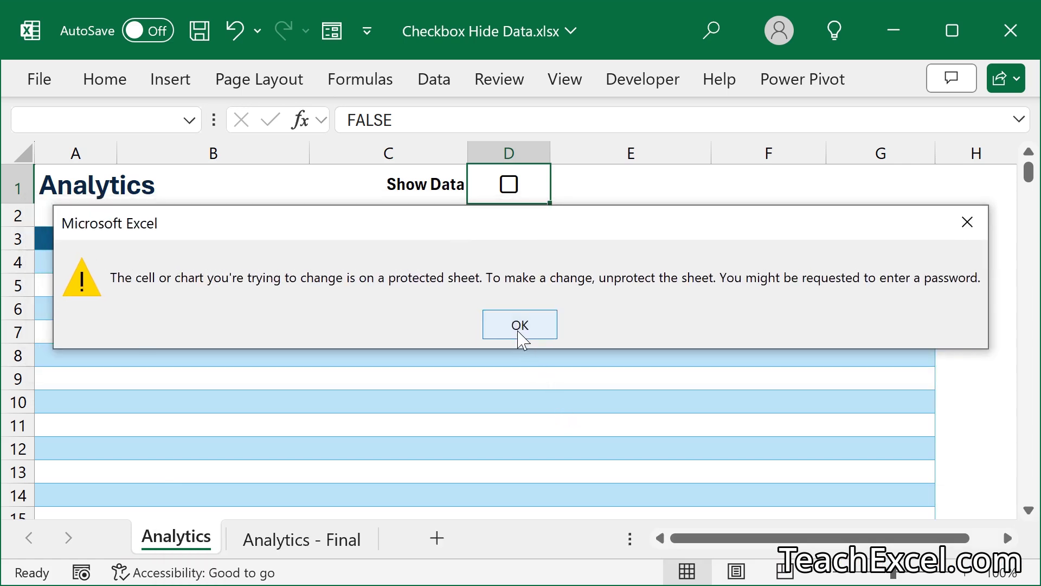
# - Unprotect the Analytics sheet using its password and tick Show Data to reveal the table
pyautogui.click(519, 325)
pyautogui.click(484, 89)
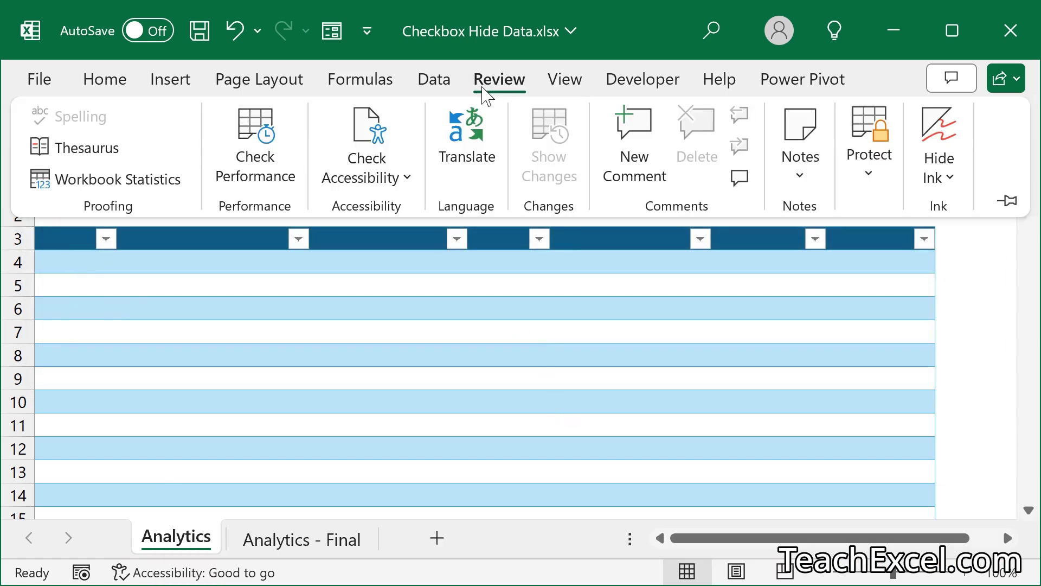
pyautogui.click(870, 163)
pyautogui.click(883, 261)
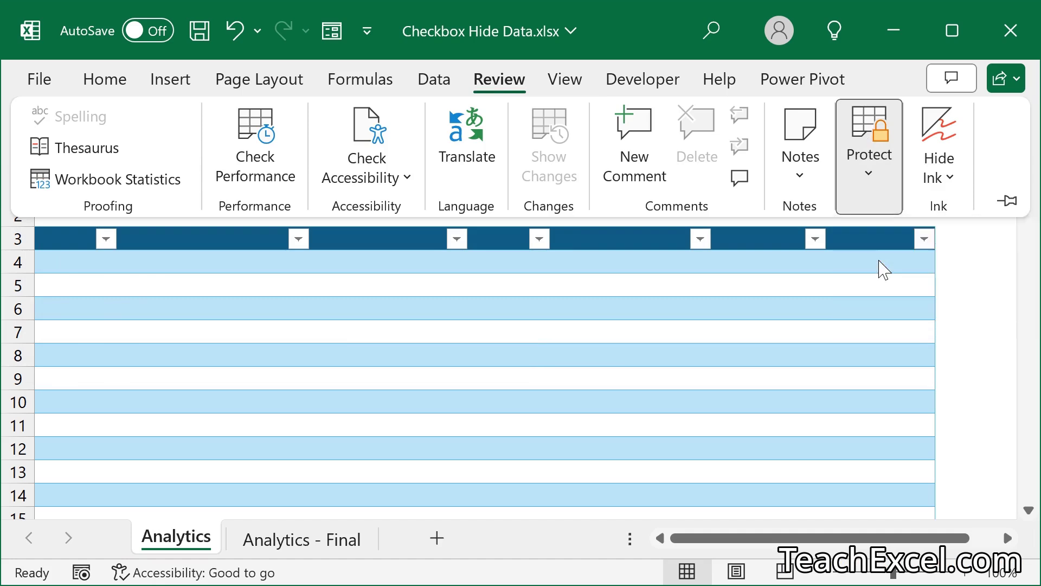
pyautogui.write('123456')
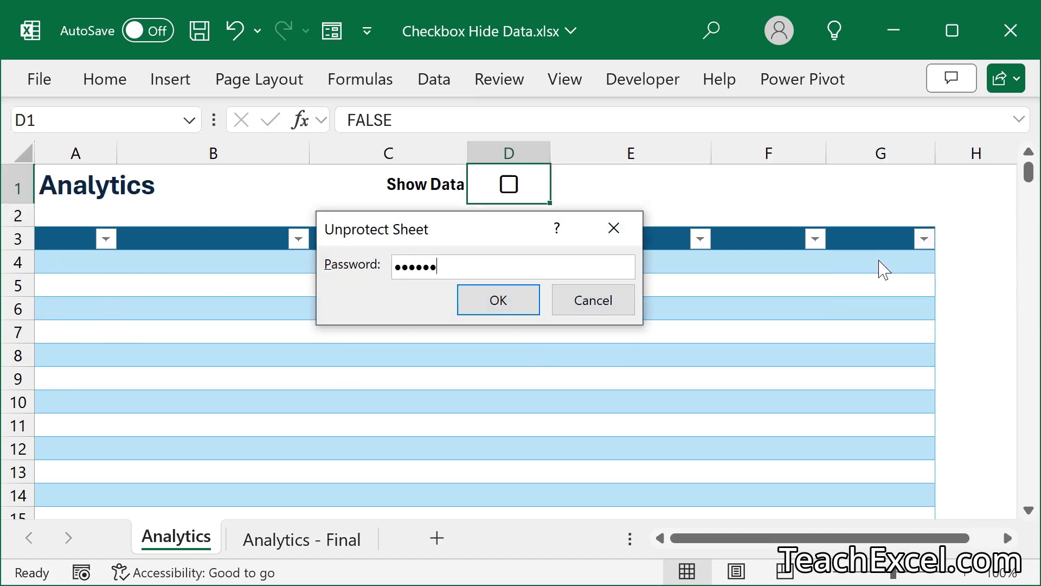
pyautogui.click(472, 302)
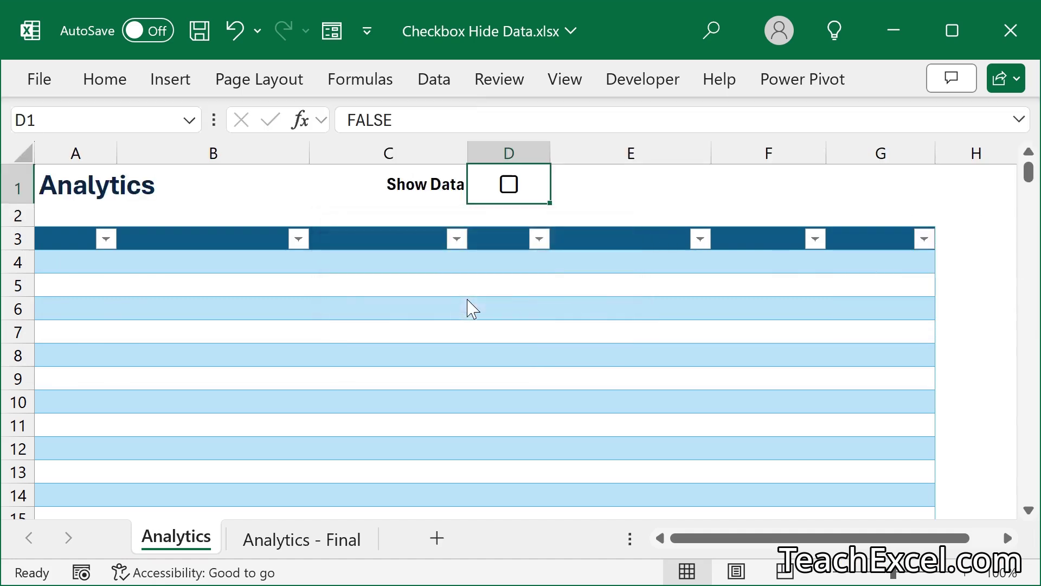
pyautogui.click(508, 184)
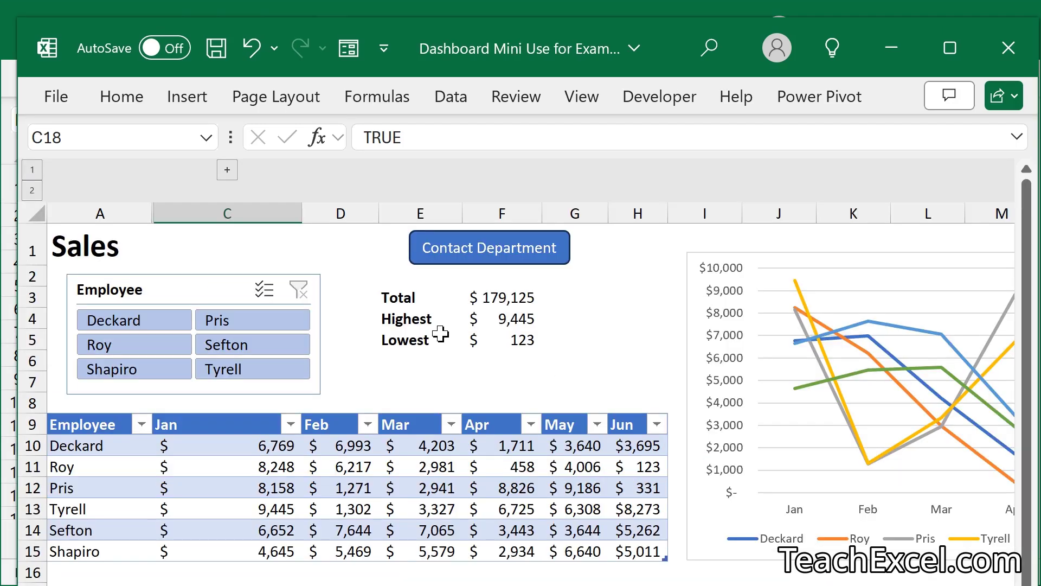
# - Scroll the Dashboard workbook from the View Settings row back up to the Sales header
pyautogui.scroll(-4, 440, 334)
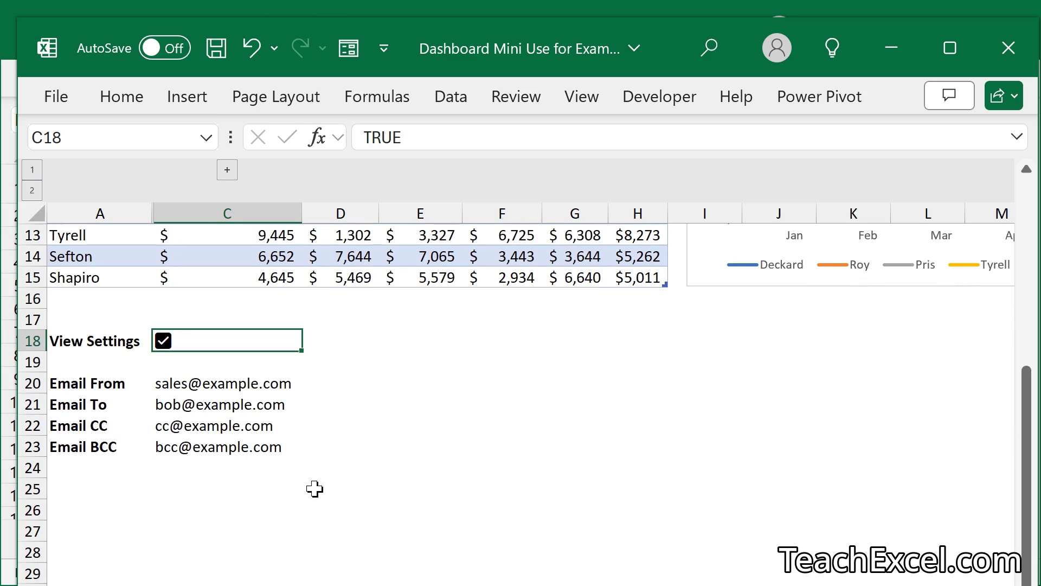
pyautogui.scroll(1, 263, 430)
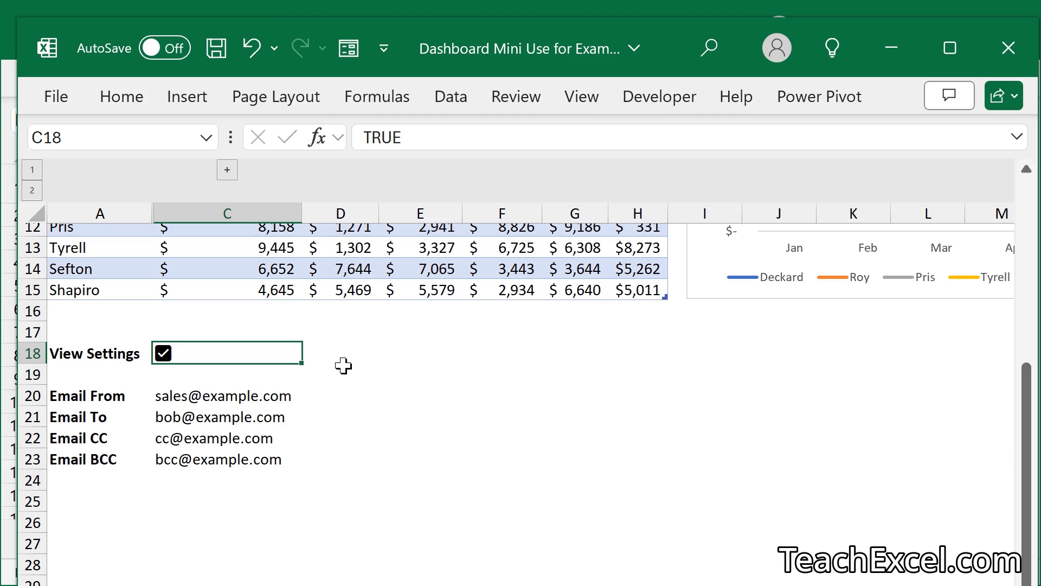
pyautogui.scroll(4, 344, 366)
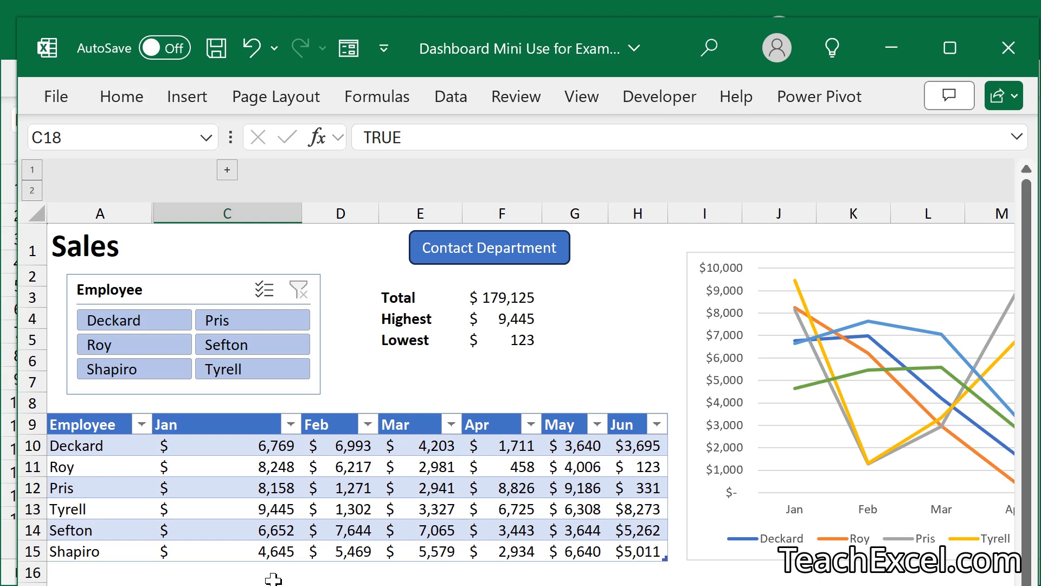
pyautogui.press('space')
pyautogui.press('space')
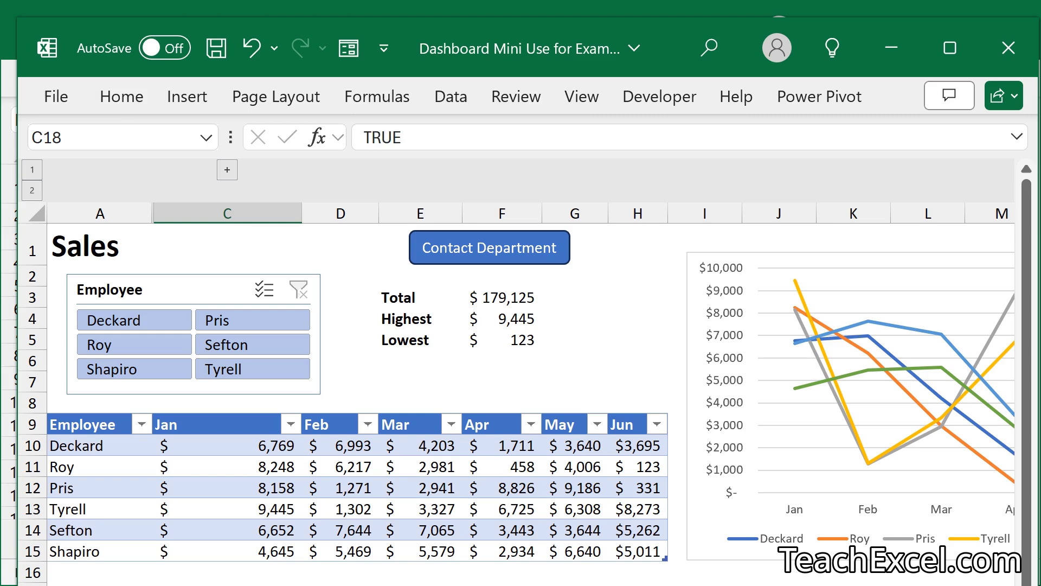